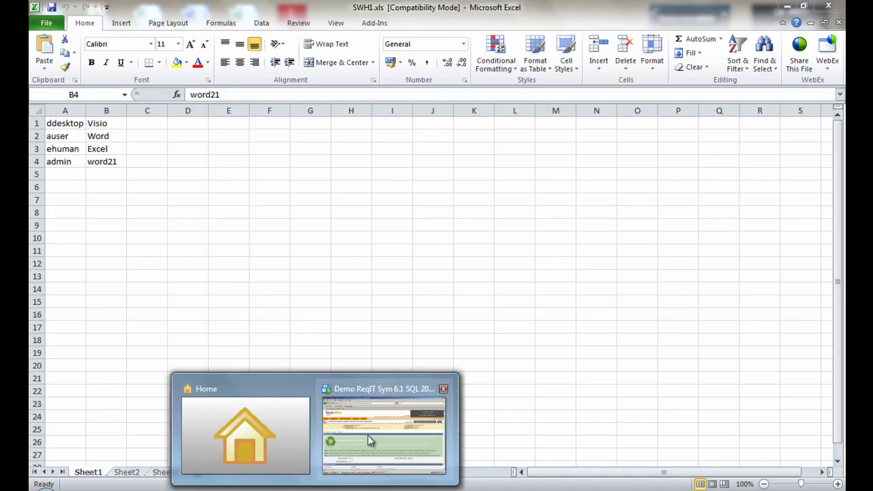
# Switch to the FrontOffice Directa service catalog and open the advanced software reclaim request under Software & Applications.
pyautogui.click(367, 435)
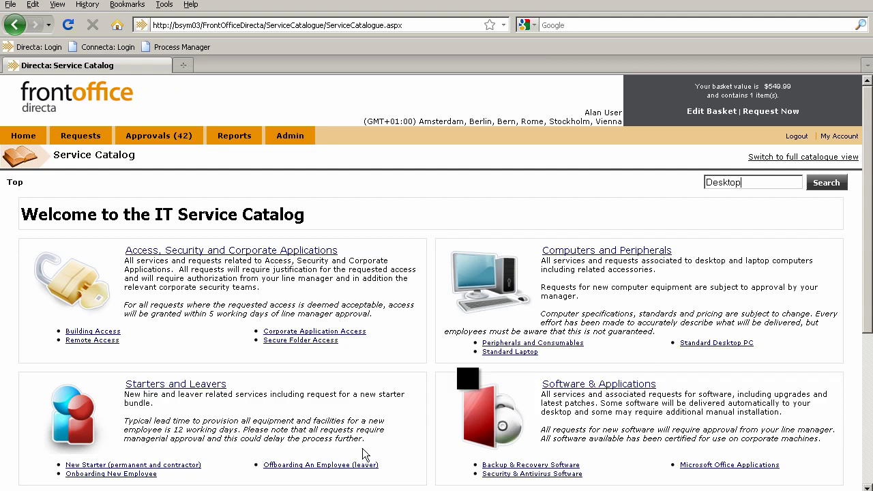
pyautogui.scroll(-2, 465, 358)
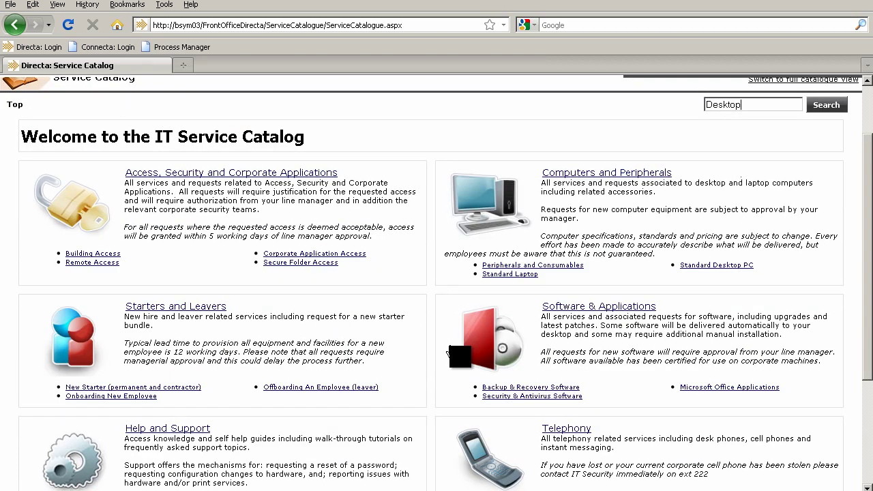
pyautogui.scroll(-2, 449, 353)
pyautogui.scroll(2, 448, 354)
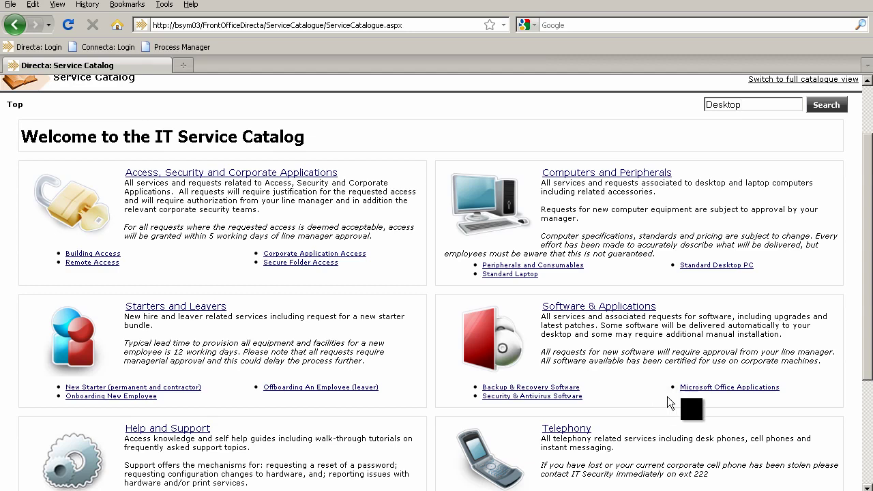
pyautogui.click(573, 308)
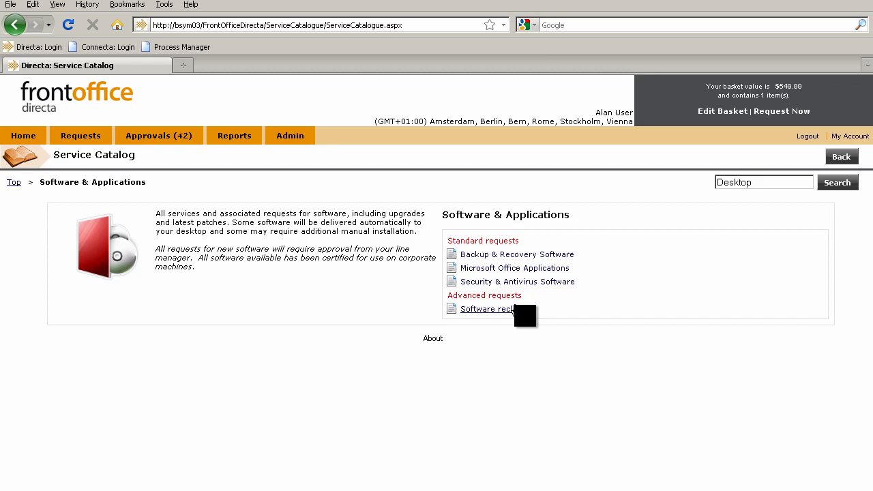
pyautogui.click(478, 310)
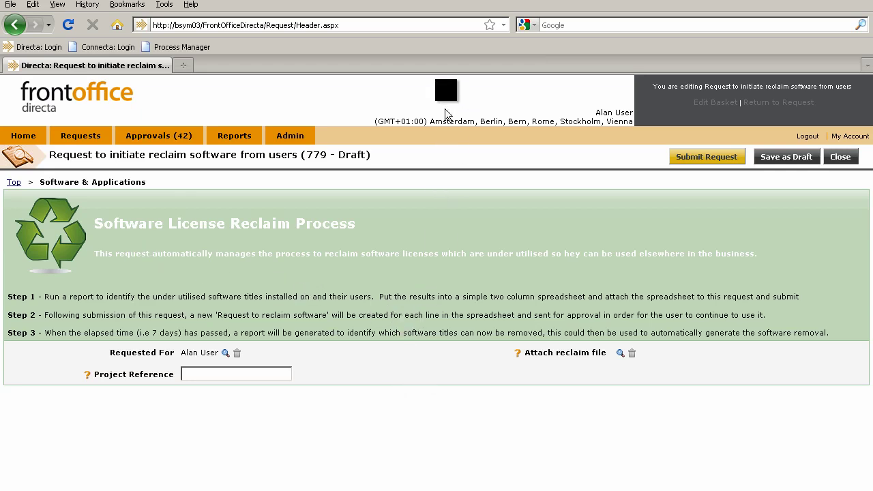
# Attach the spreadsheet SWH1.xls from the Desktop to the request as its reclaim file.
pyautogui.click(571, 3)
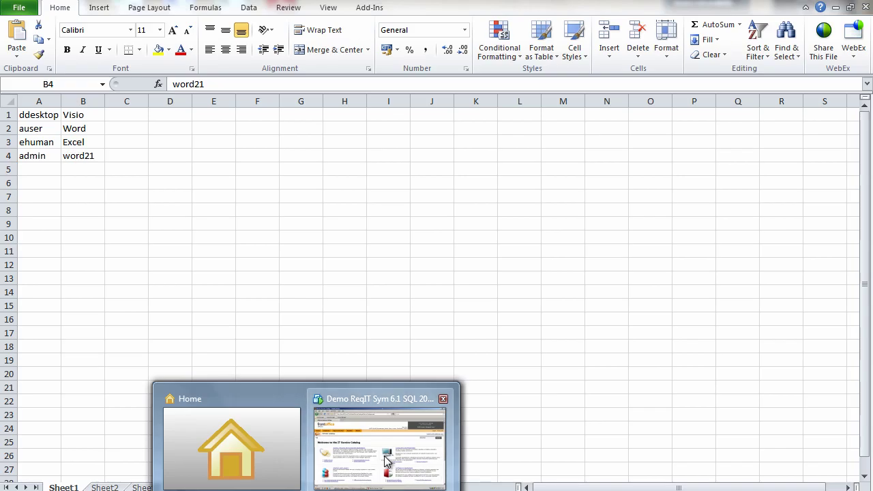
pyautogui.click(374, 455)
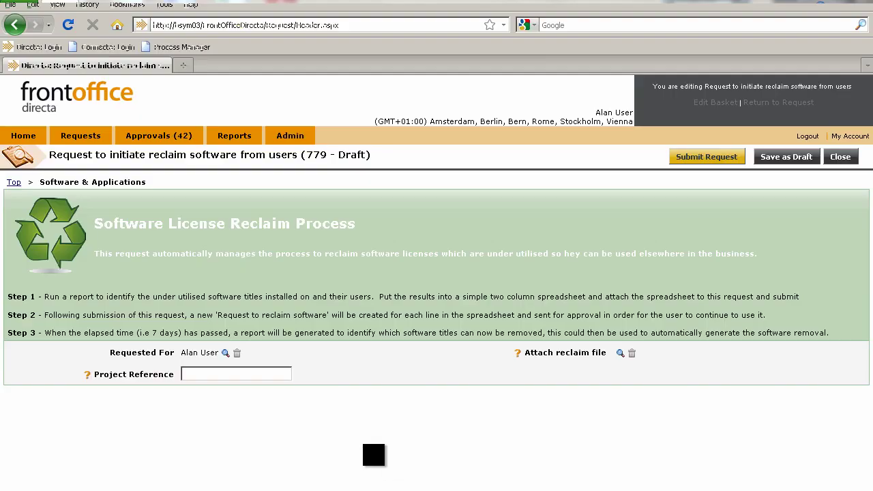
pyautogui.click(620, 354)
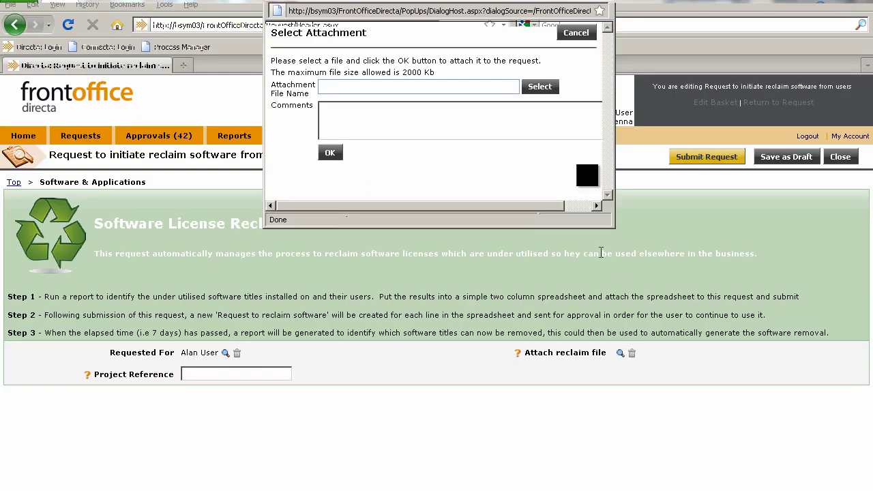
pyautogui.click(538, 86)
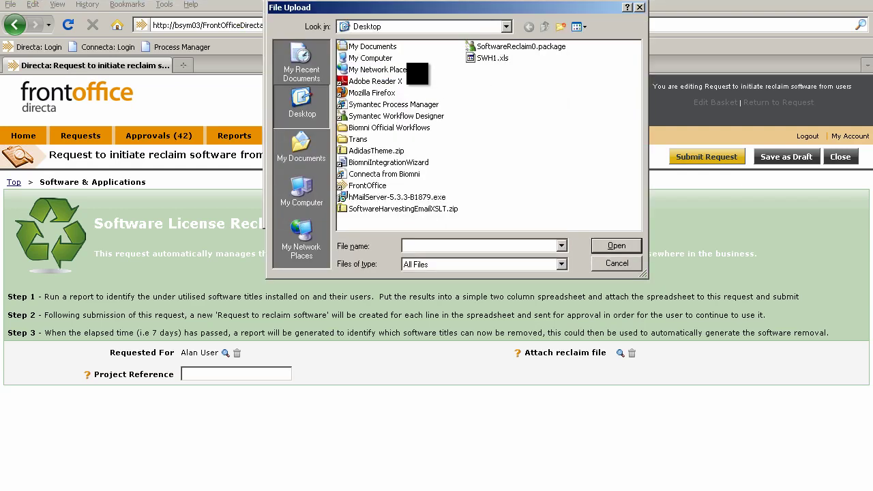
pyautogui.click(492, 58)
pyautogui.click(617, 246)
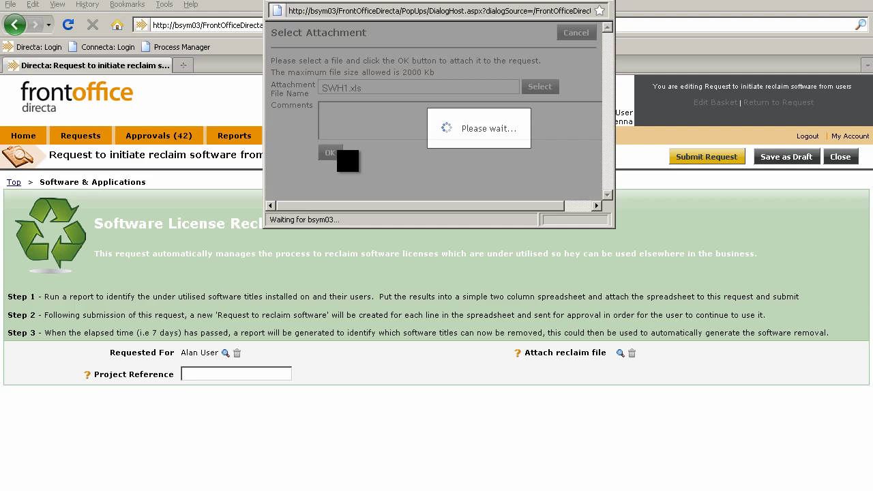
pyautogui.click(335, 153)
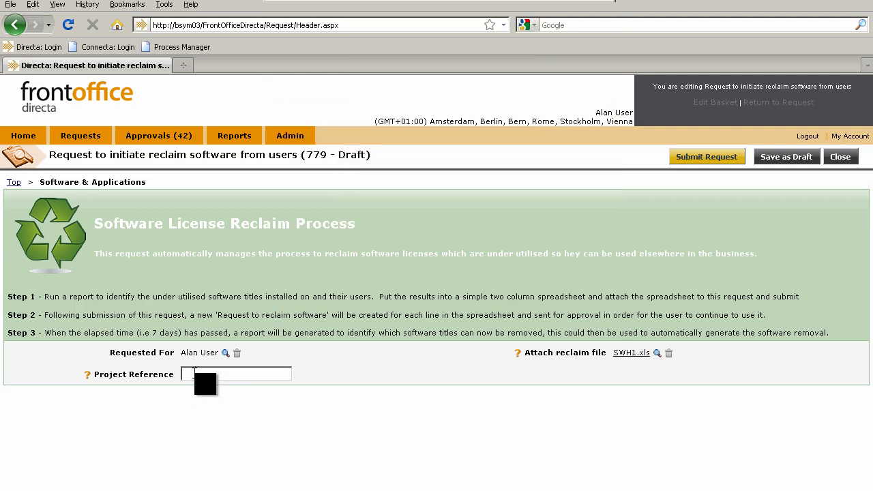
# Set the project reference to Rec14 and submit the software reclaim request.
pyautogui.write('Re')
pyautogui.write('cla')
pyautogui.click(713, 162)
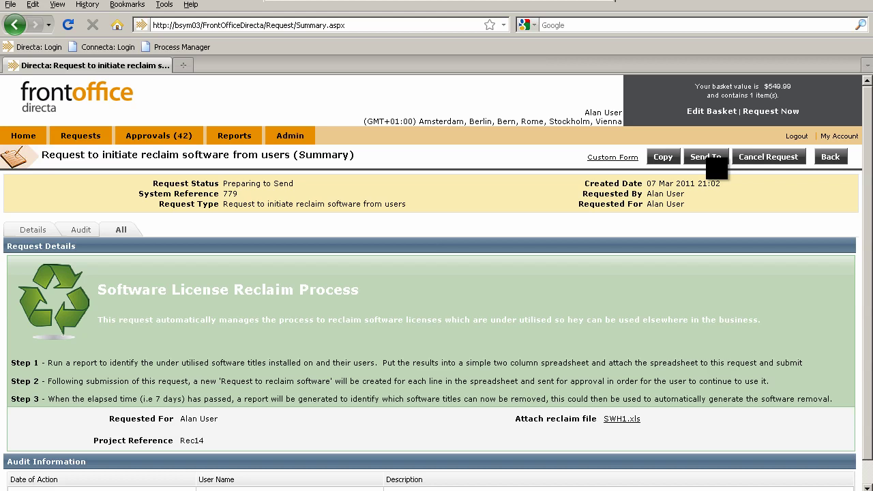
pyautogui.click(706, 157)
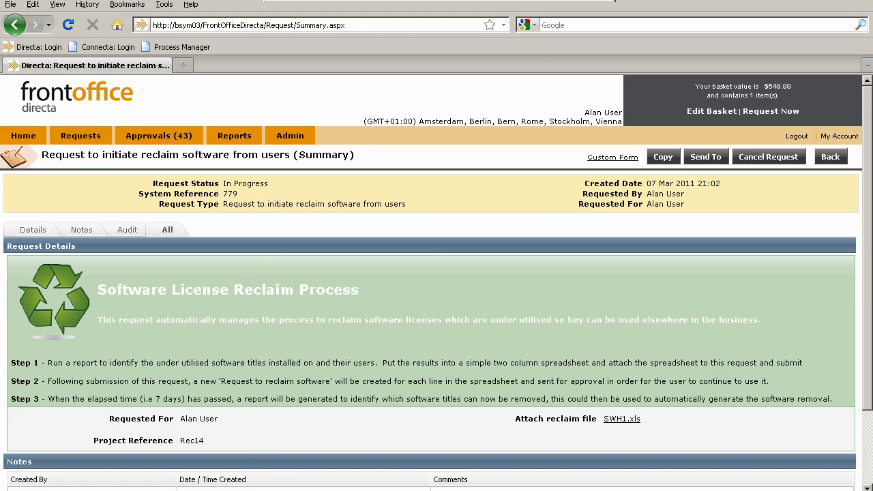
# Switch to Outlook Express and fetch new mail into the Inbox.
pyautogui.hotkey('alt', 'Tab')
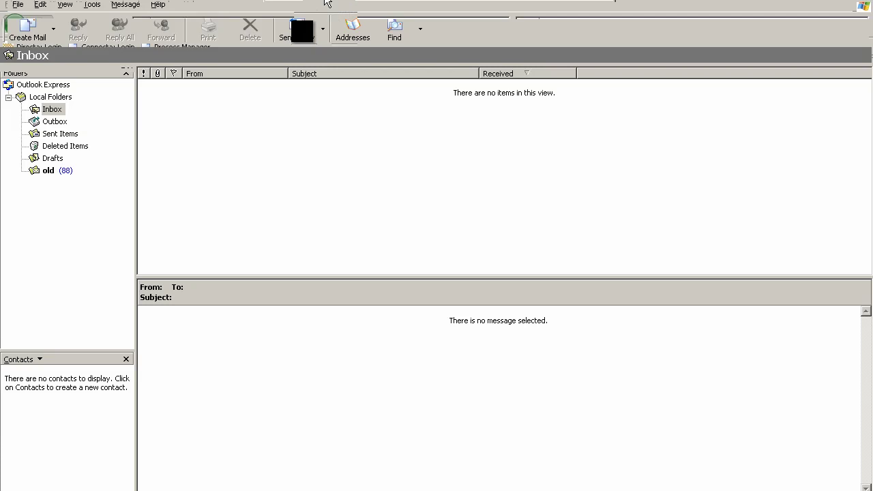
pyautogui.click(305, 37)
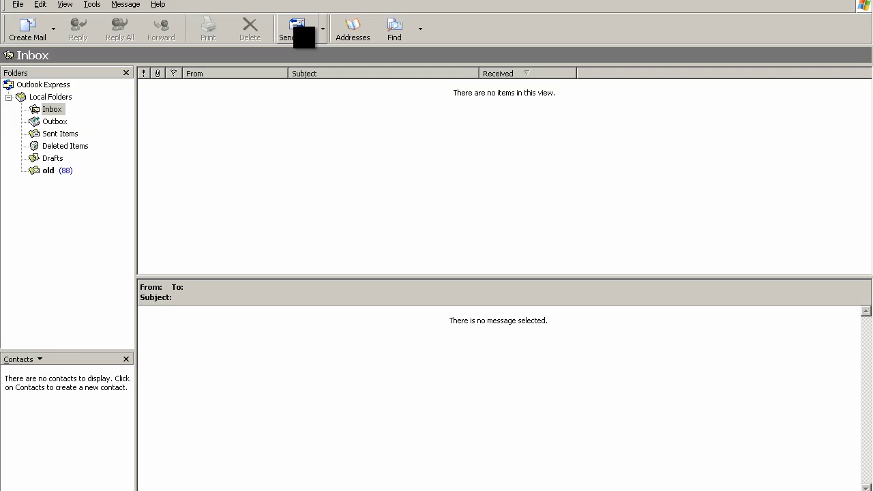
pyautogui.click(305, 37)
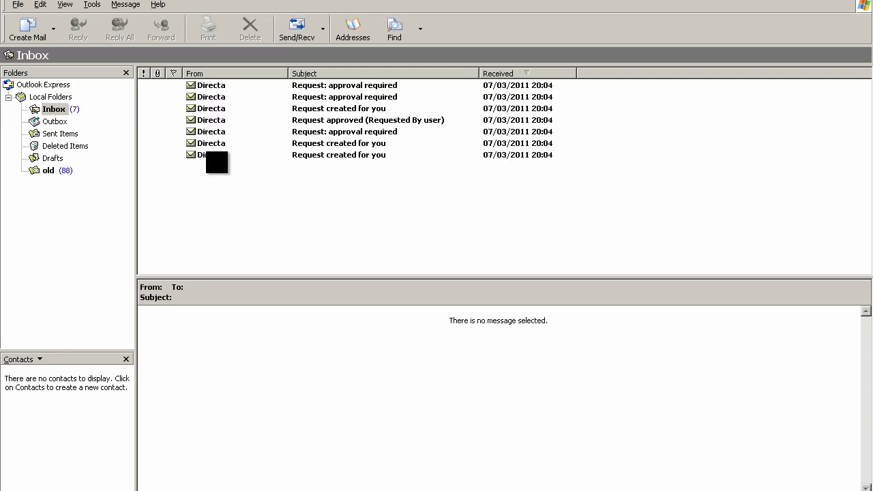
# Read the Directa notification for the Visio reclaim request and the approval e-mails for Visio, Word and Excel.
pyautogui.click(338, 155)
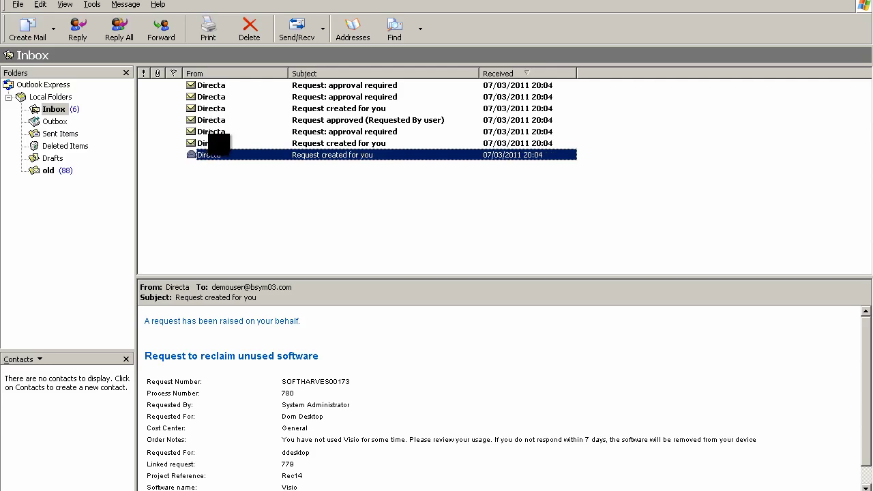
pyautogui.click(218, 132)
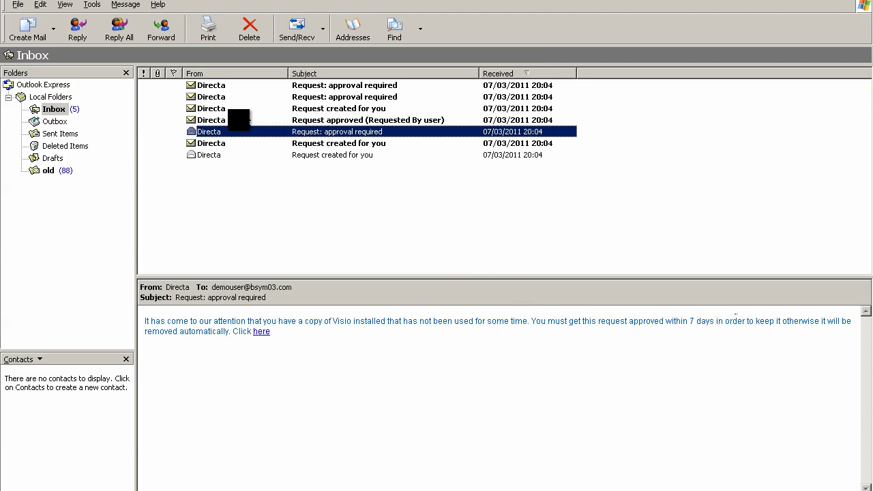
pyautogui.click(212, 97)
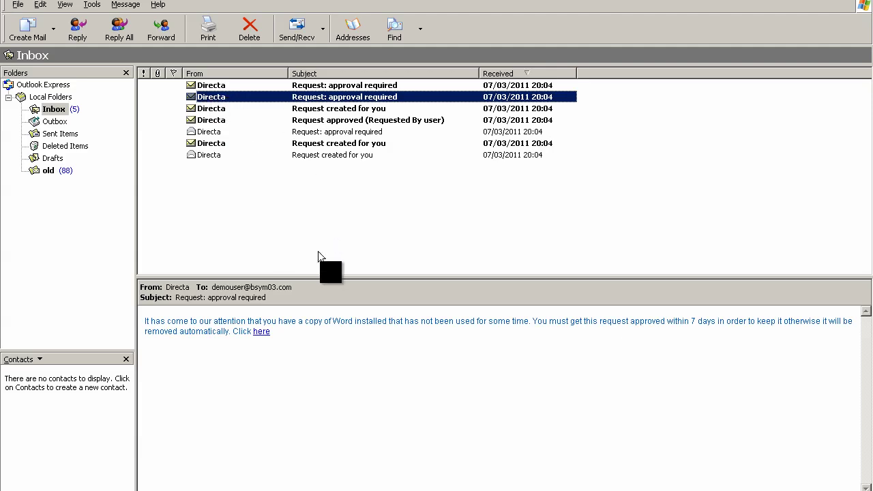
pyautogui.moveTo(334, 320); pyautogui.dragTo(355, 322)
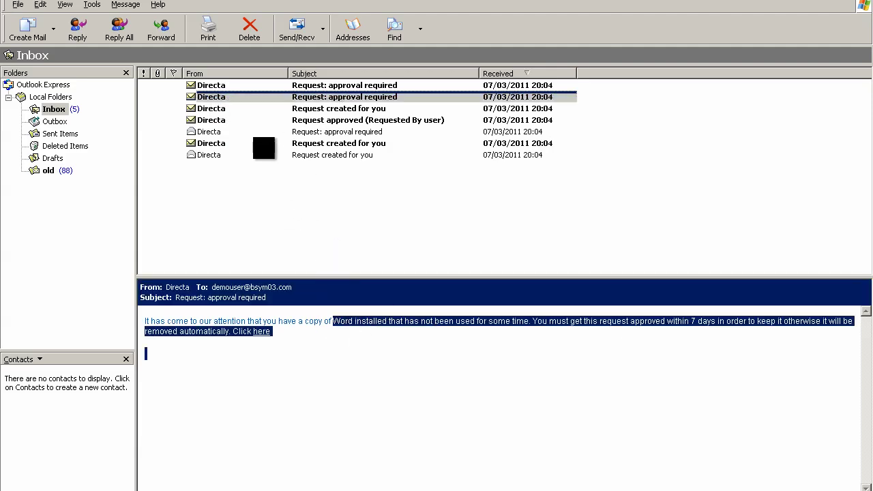
pyautogui.click(206, 86)
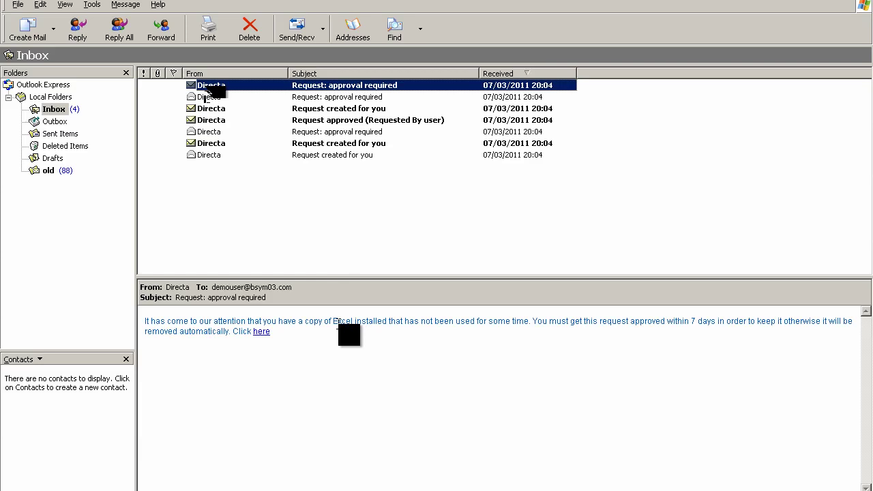
pyautogui.moveTo(334, 321); pyautogui.dragTo(353, 320)
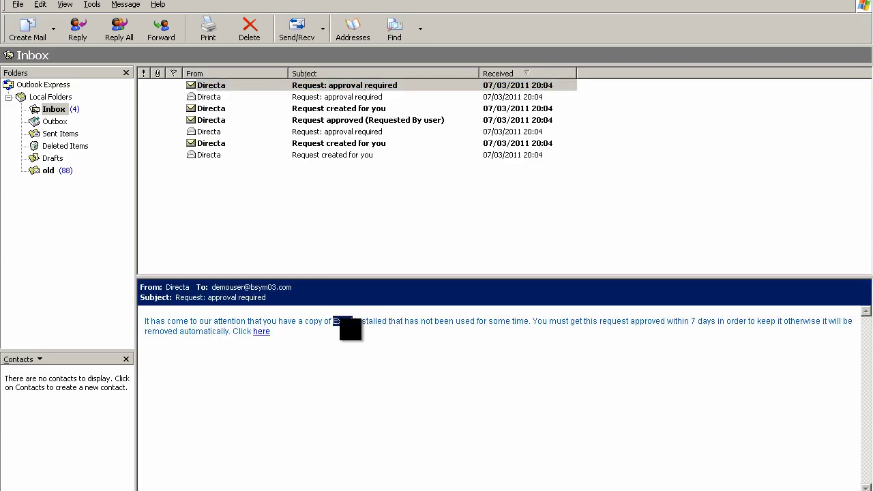
# Open the Excel reclaim request through the link in its approval e-mail, enlarge the browser window and approve the request.
pyautogui.click(260, 332)
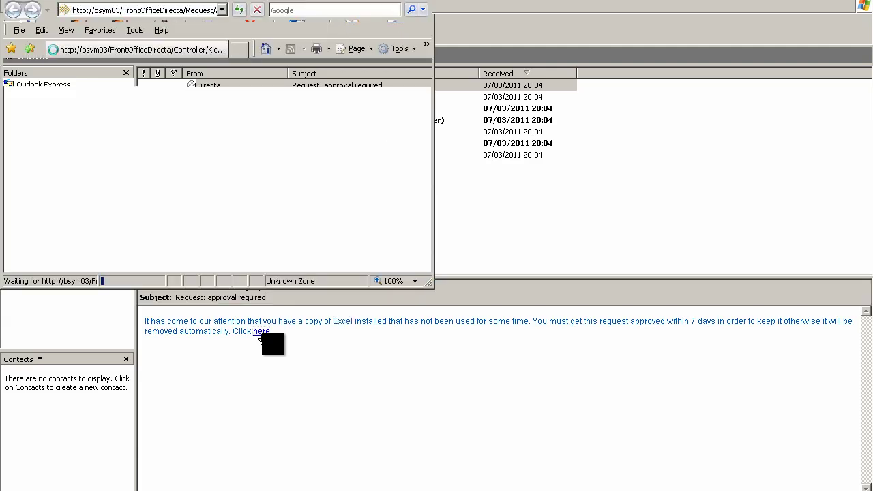
pyautogui.moveTo(330, 0); pyautogui.dragTo(492, 80)
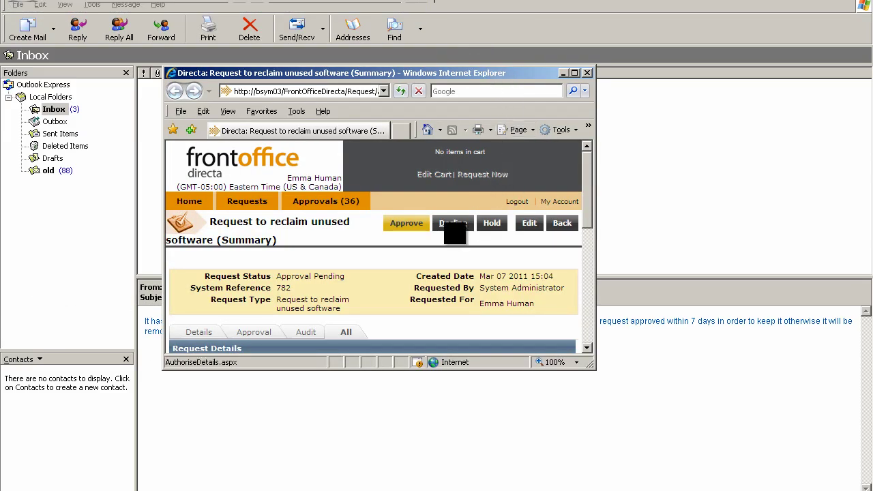
pyautogui.click(574, 73)
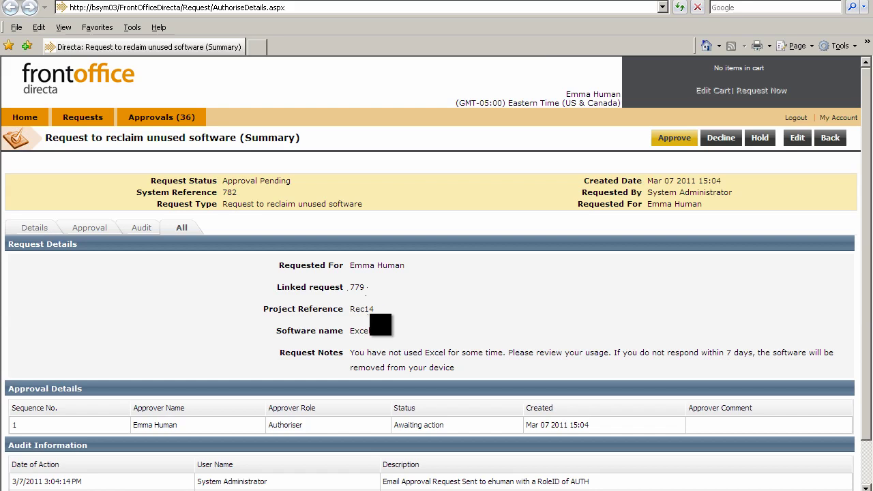
pyautogui.click(675, 138)
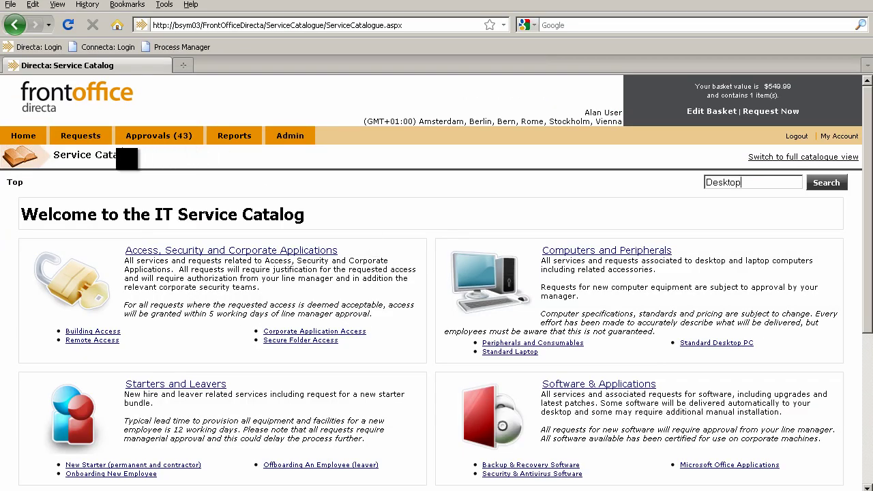
# Return to the service catalog's request list and examine the entries under Request to reclaim unused software.
pyautogui.click(80, 137)
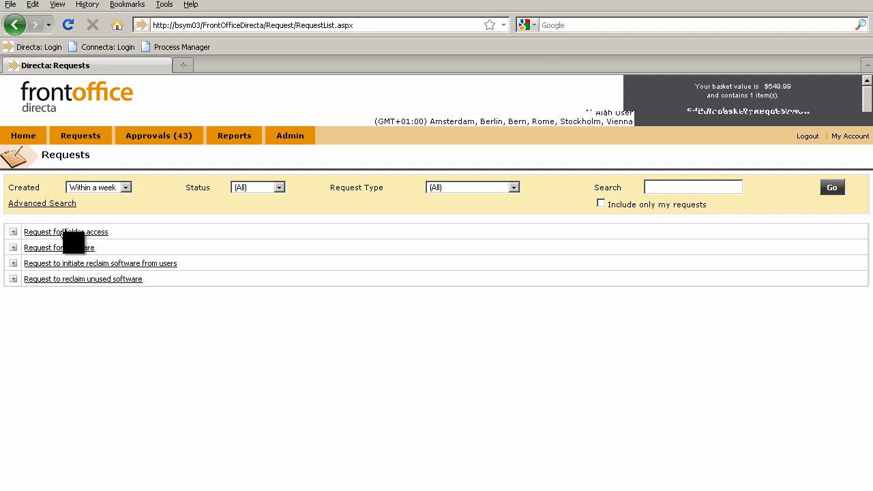
pyautogui.click(13, 279)
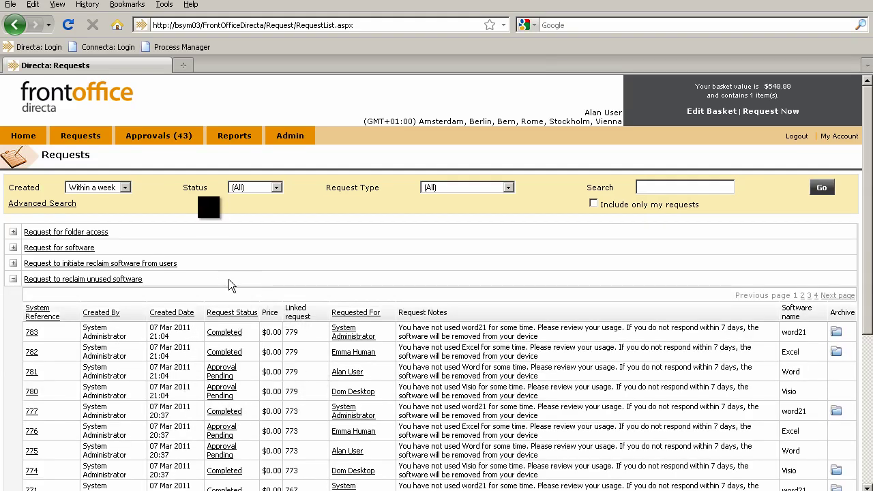
pyautogui.scroll(-6, 321, 413)
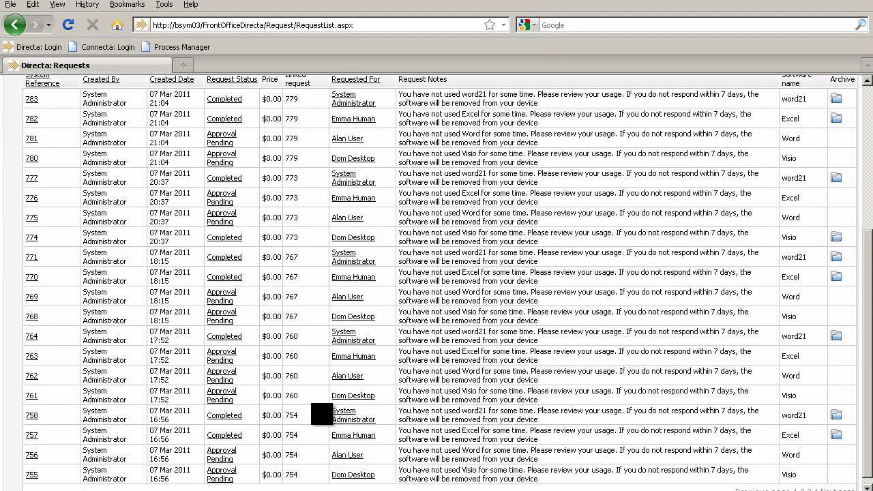
pyautogui.scroll(5, 321, 413)
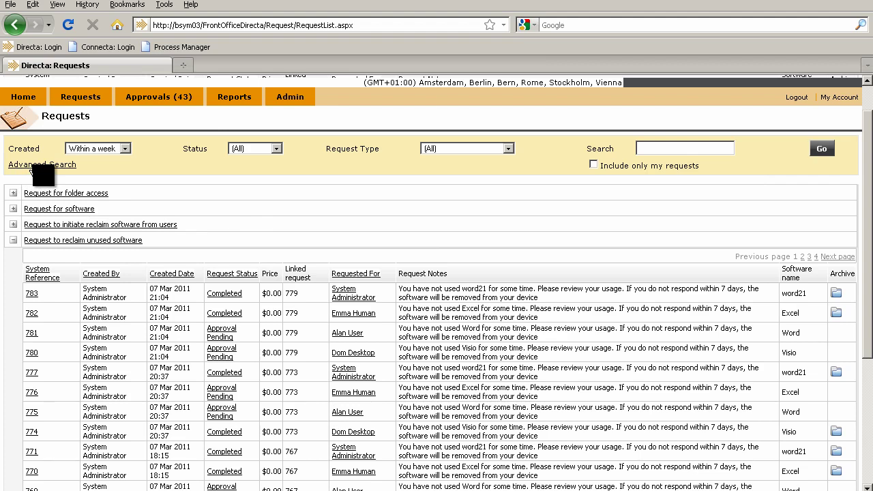
pyautogui.click(29, 293)
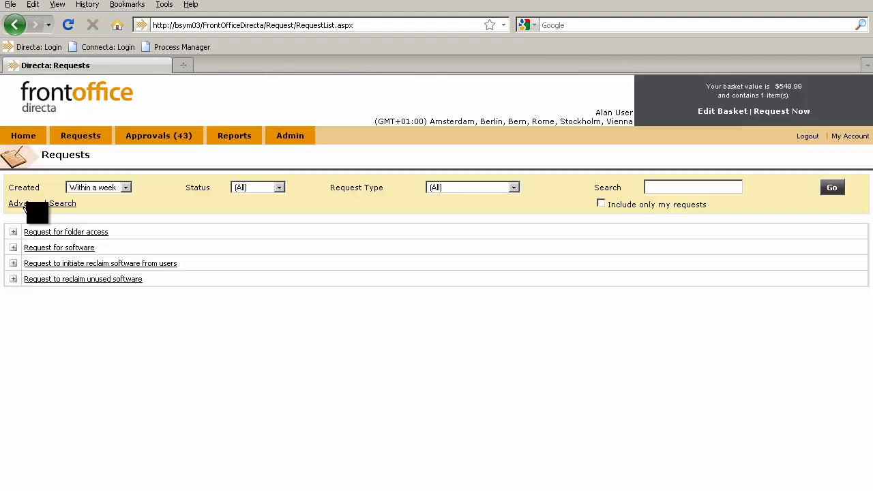
# Run an advanced search for requests of type Request to reclaim unused software with project reference rec14.
pyautogui.click(27, 204)
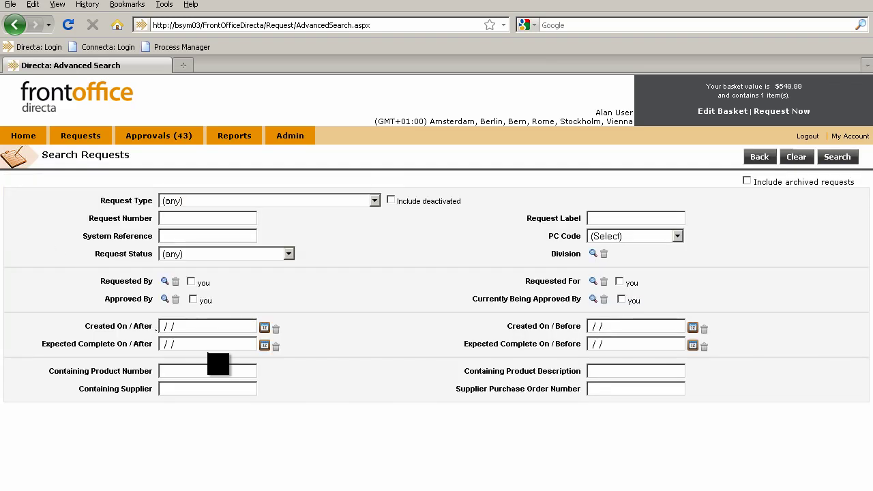
pyautogui.click(374, 200)
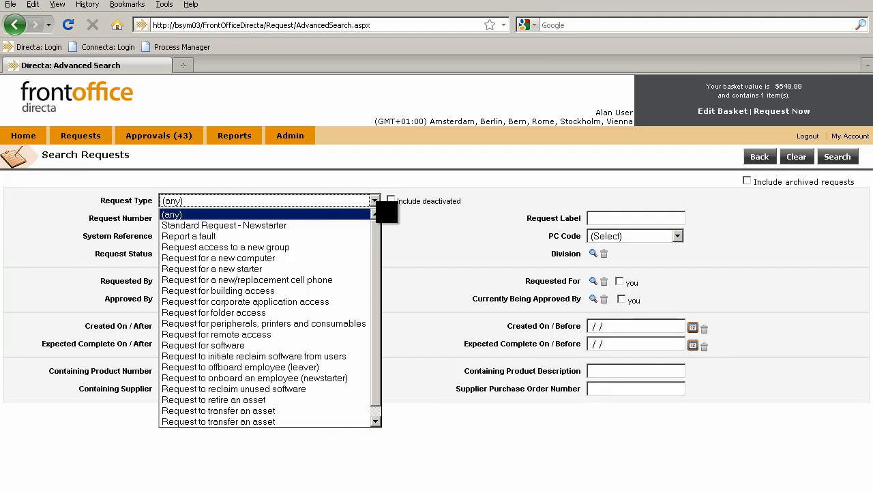
pyautogui.click(305, 389)
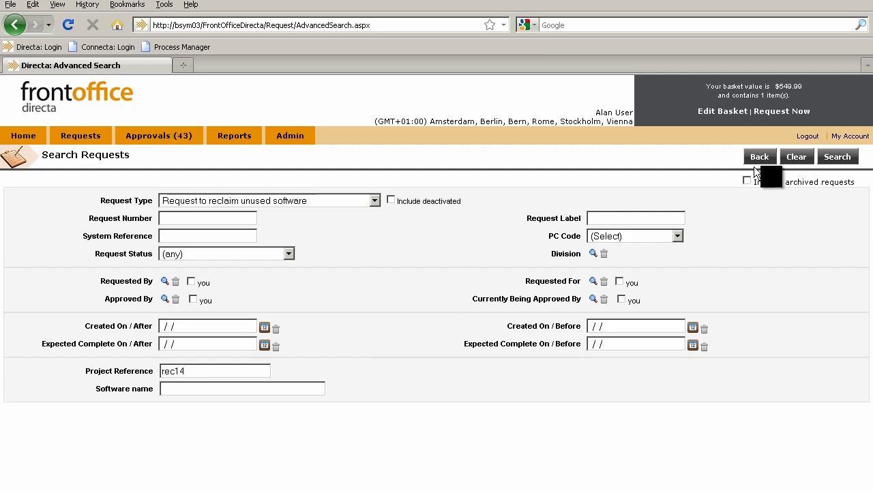
pyautogui.click(843, 158)
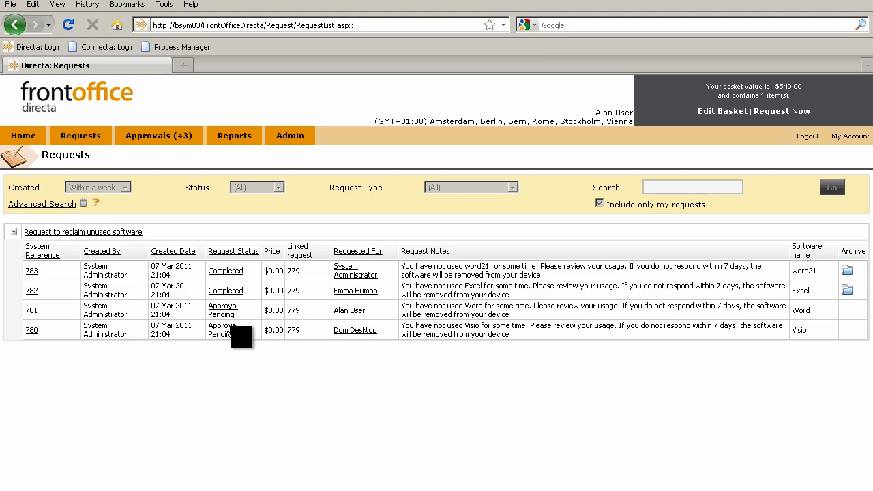
# Open the word21 reclaim request from the results and examine its request details, approval details and audit information.
pyautogui.click(31, 271)
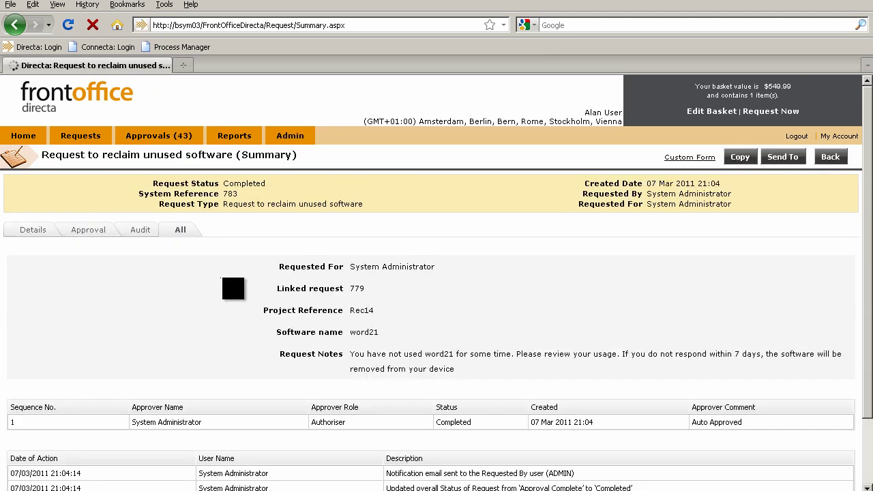
pyautogui.scroll(-2, 312, 302)
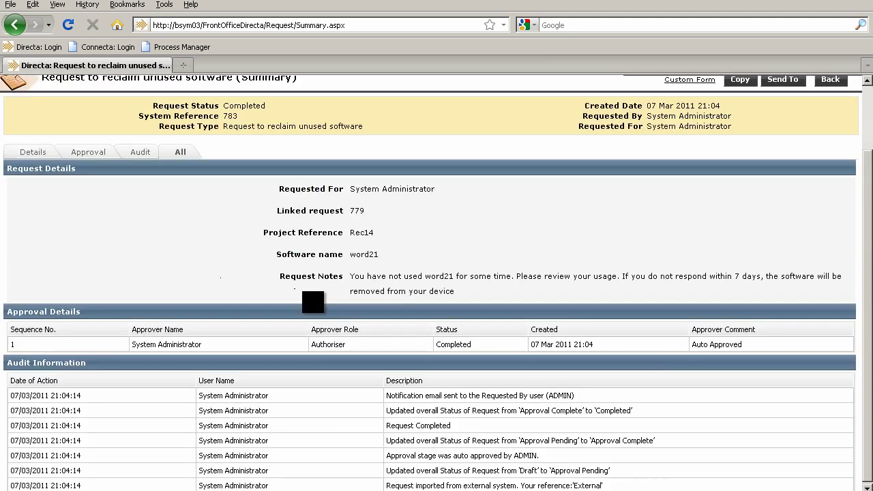
pyautogui.scroll(2, 313, 302)
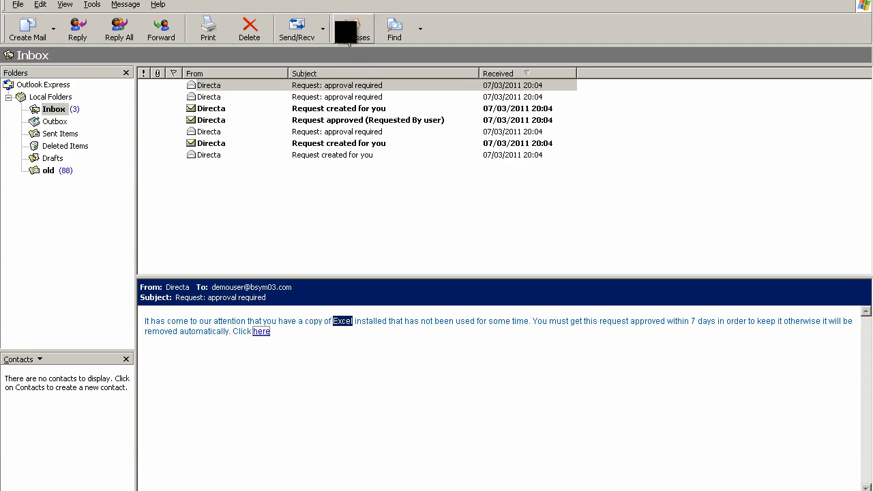
# Fetch new mail in Outlook Express, read the Software to be removed (Rec14) message and compare it with the original reclaim spreadsheet in Excel.
pyautogui.click(299, 41)
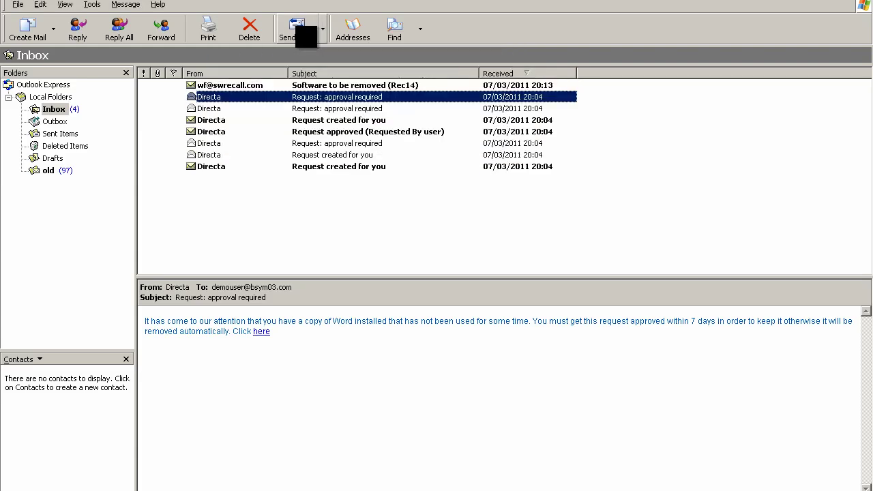
pyautogui.click(236, 85)
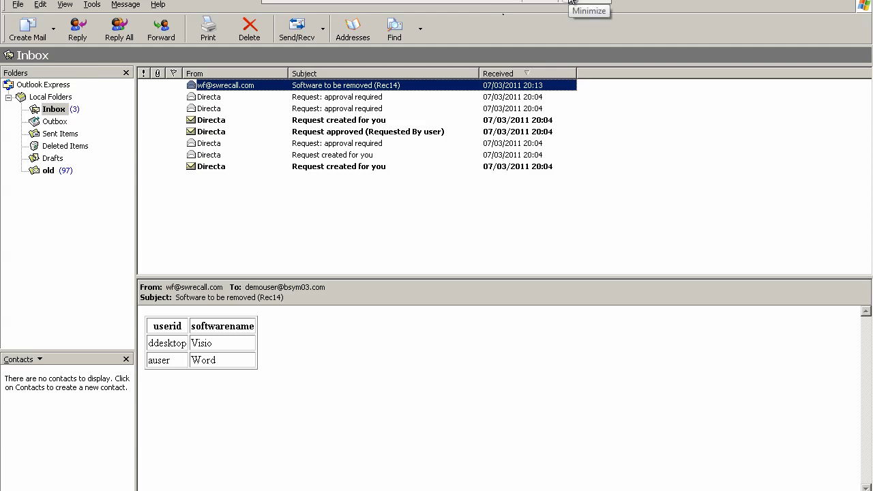
pyautogui.click(571, 2)
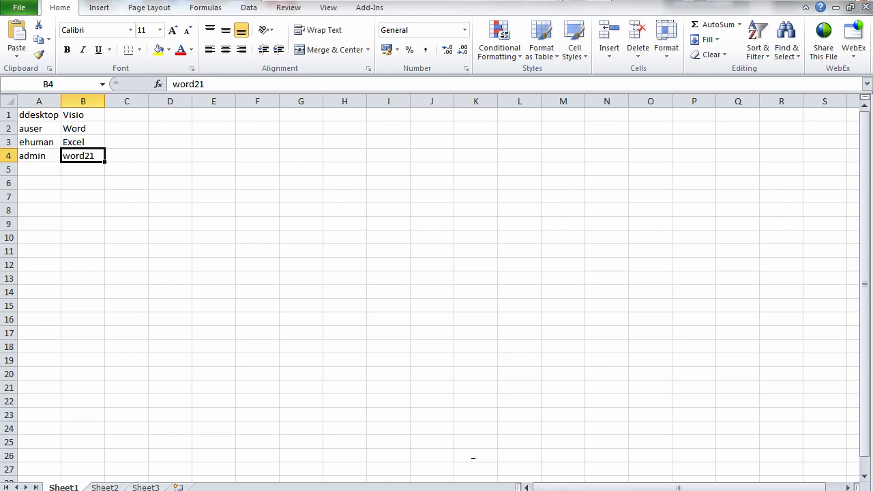
pyautogui.moveTo(306, 490)
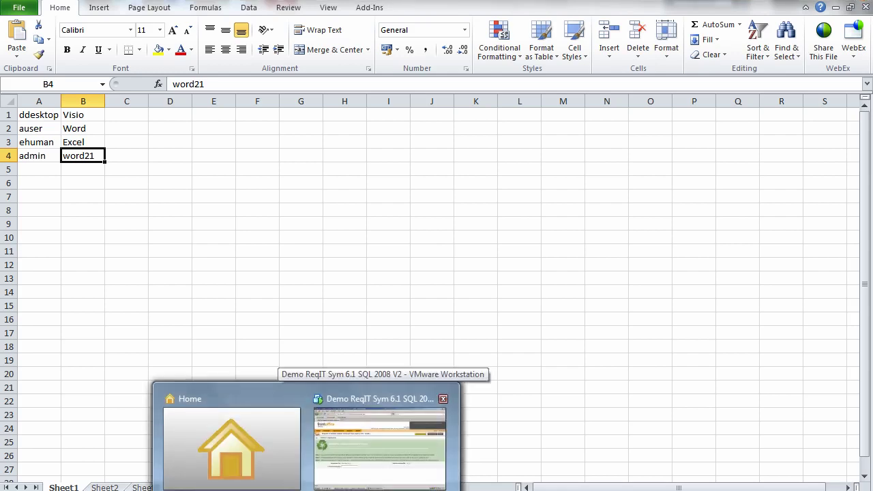